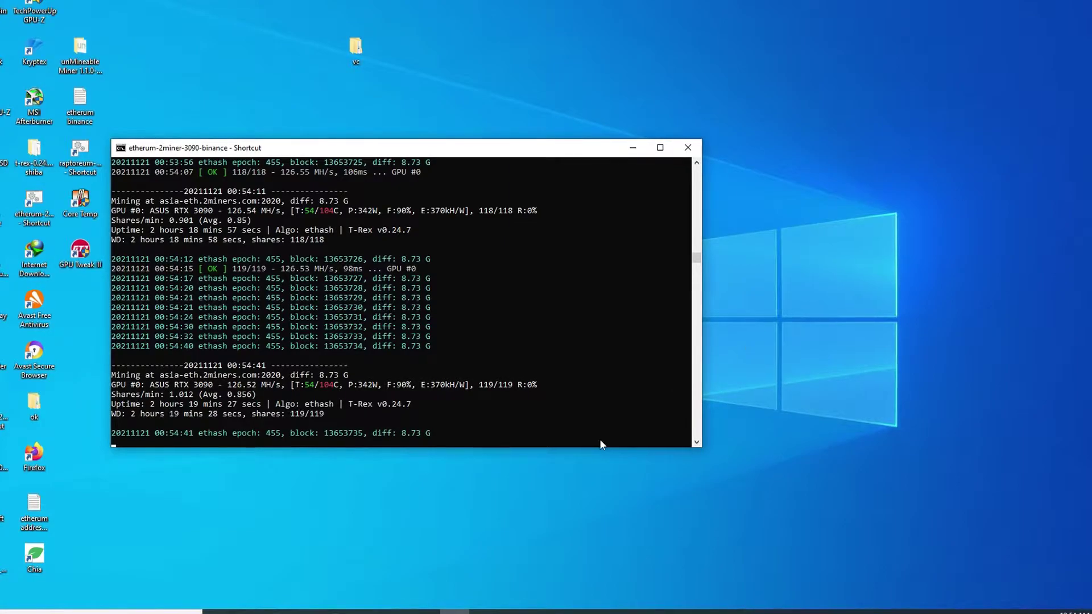
- Search Google for 'asus gpu tweak 3 download' and open the official ASUS GPU Tweak III result
left_click(424, 611)
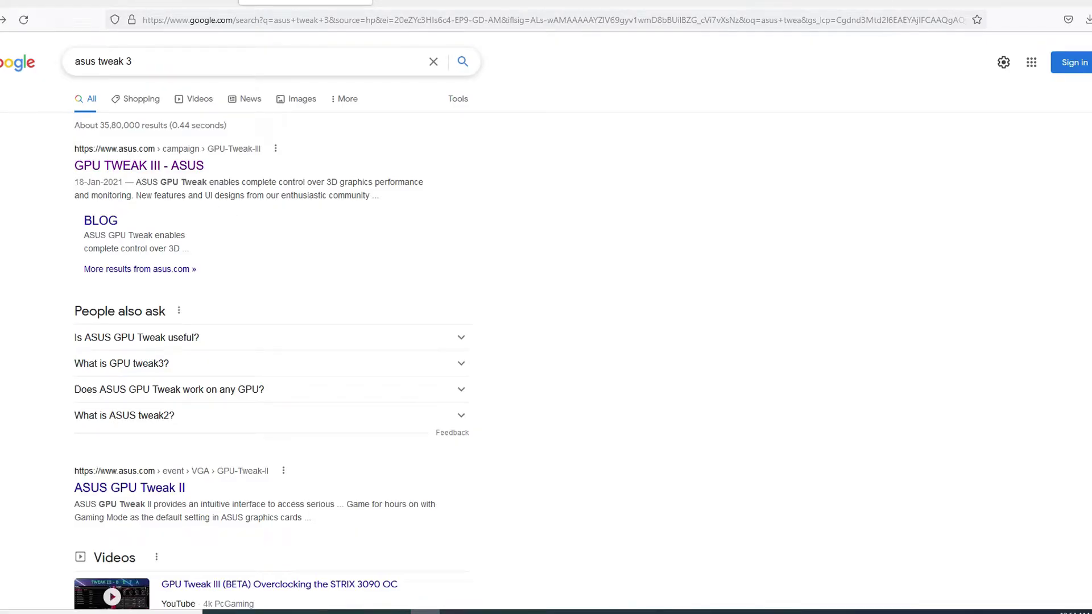
left_click_drag(75, 62, 145, 63)
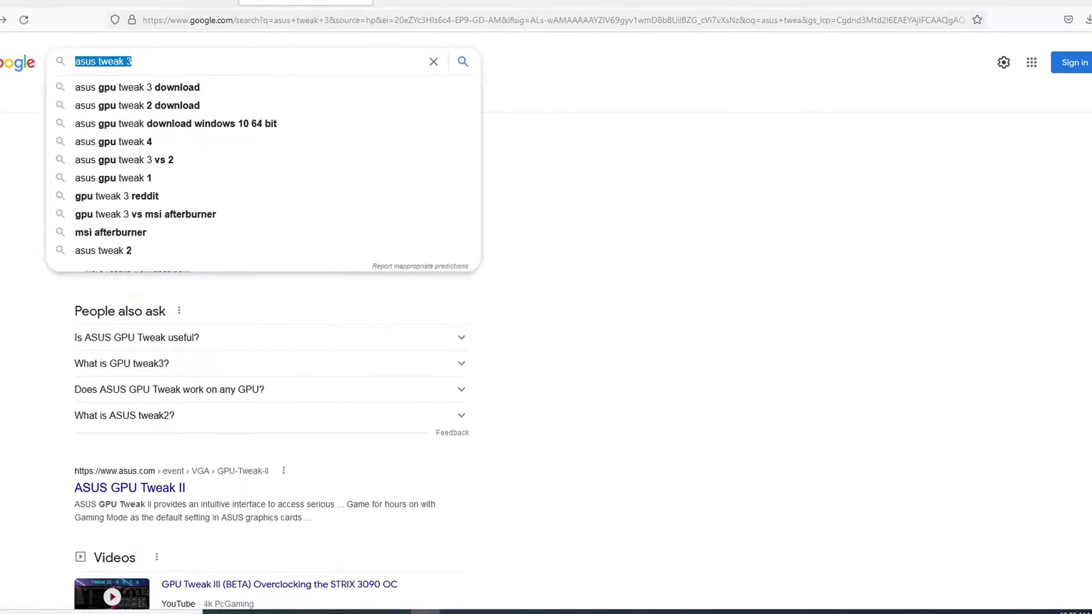
left_click(140, 90)
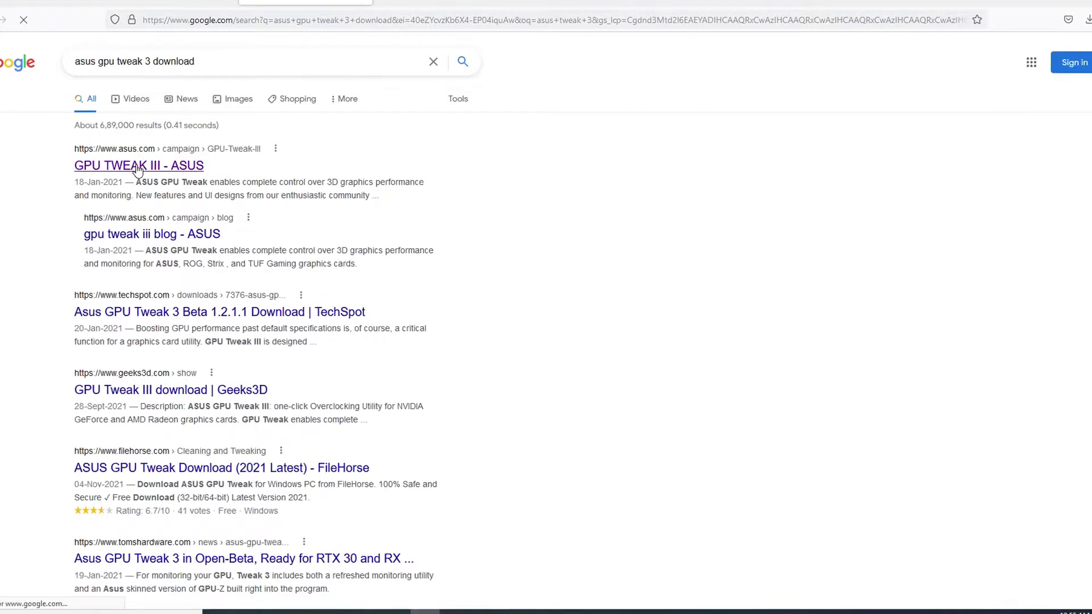
left_click(137, 166)
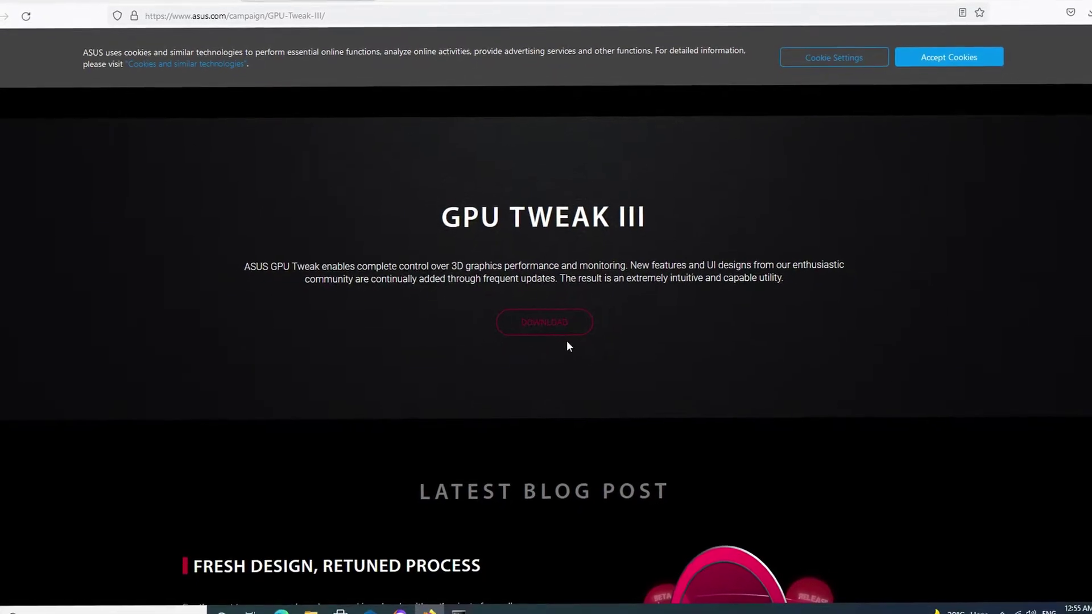
- Scroll the GPU Tweak III page down to its Download section, then return to the desktop
scroll(566, 340, "down", 15)
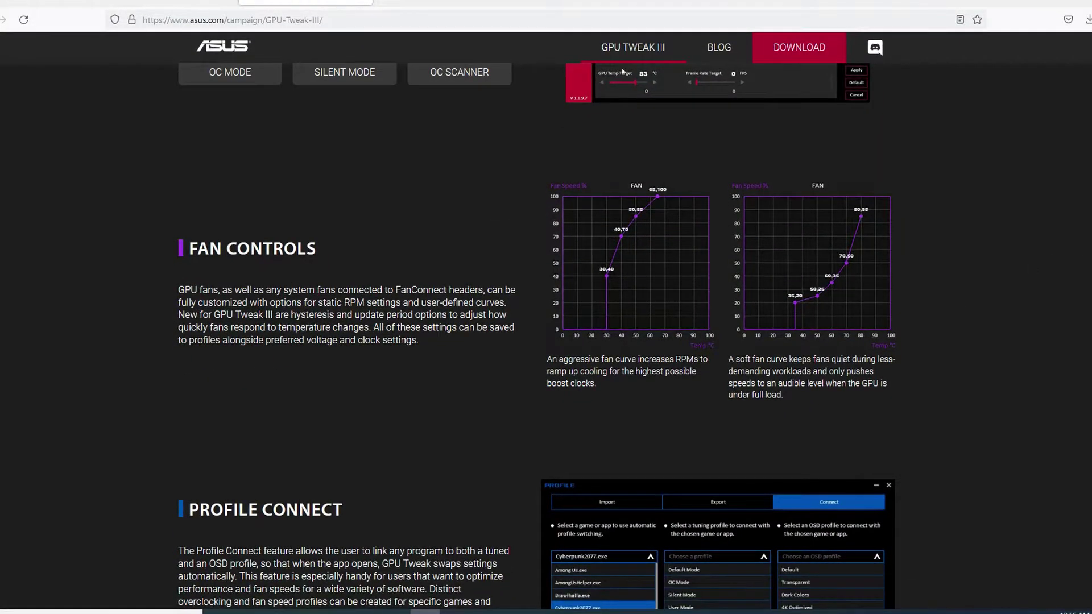
scroll(958, 302, "down", 5)
scroll(546, 307, "down", 15)
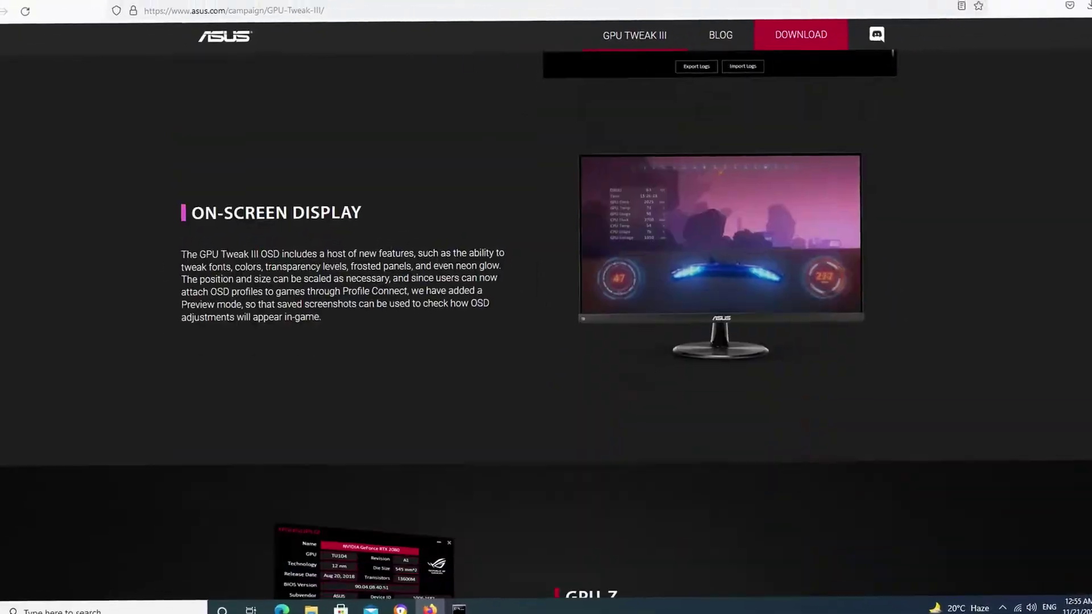
scroll(695, 402, "down", 2)
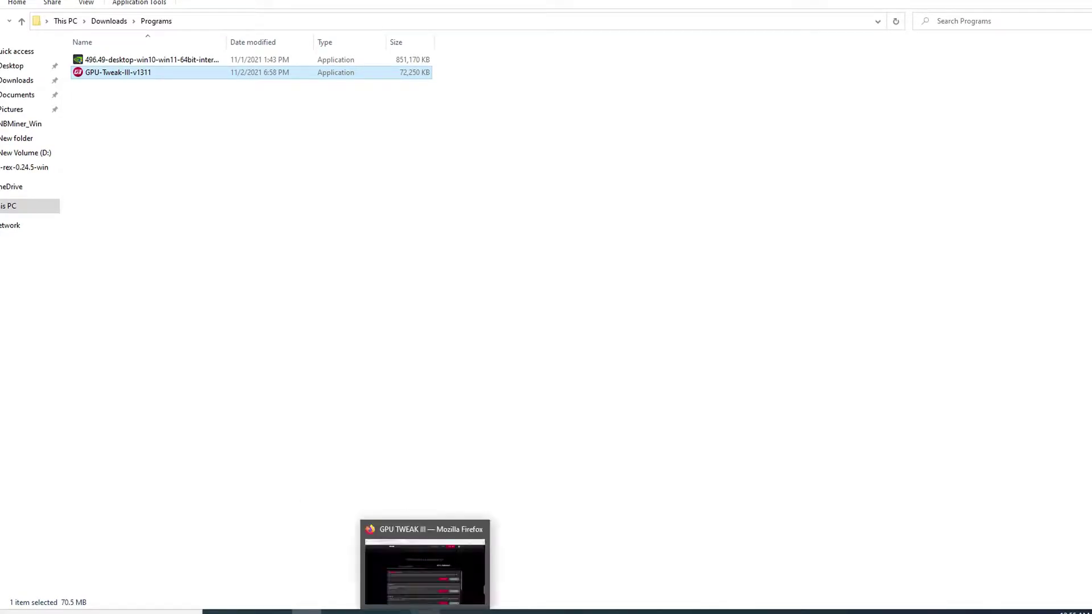
left_click(426, 611)
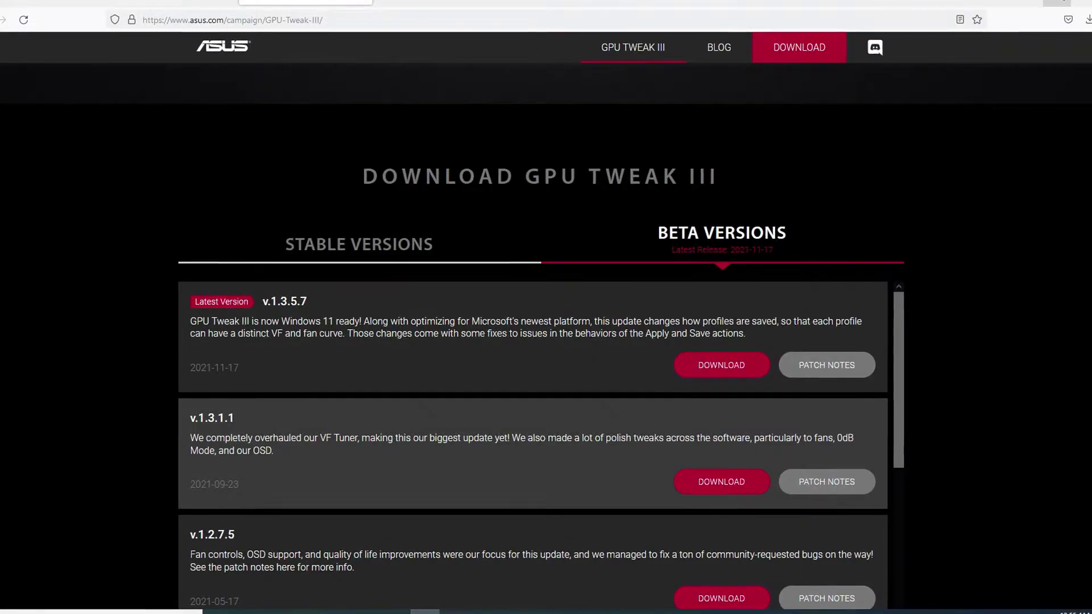
key("alt+Tab")
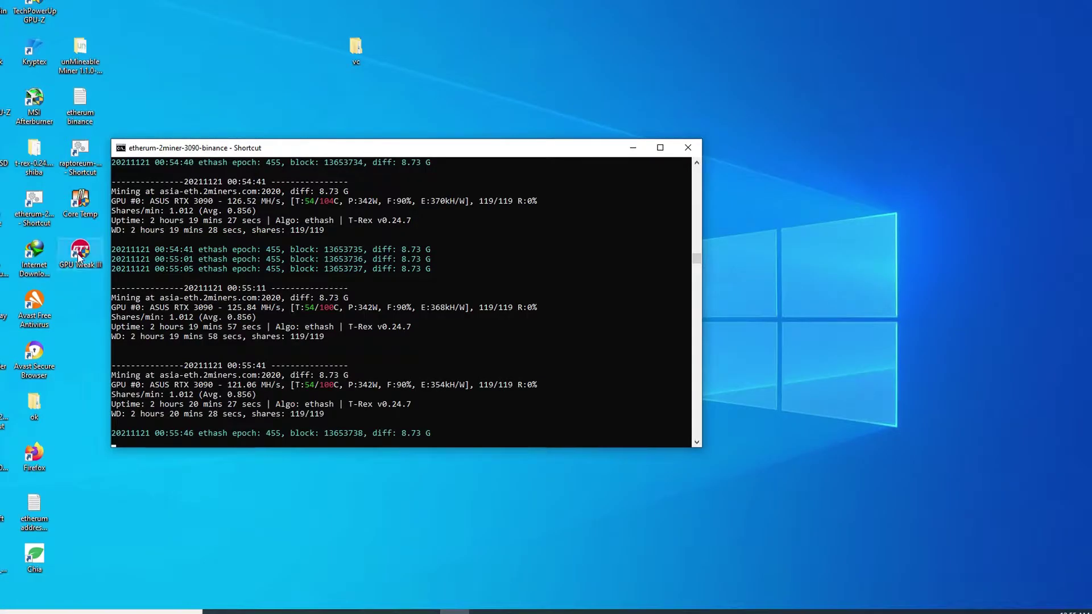
- Launch GPU Tweak III with admin approval and arrange it beside the miner console
double_click(85, 267)
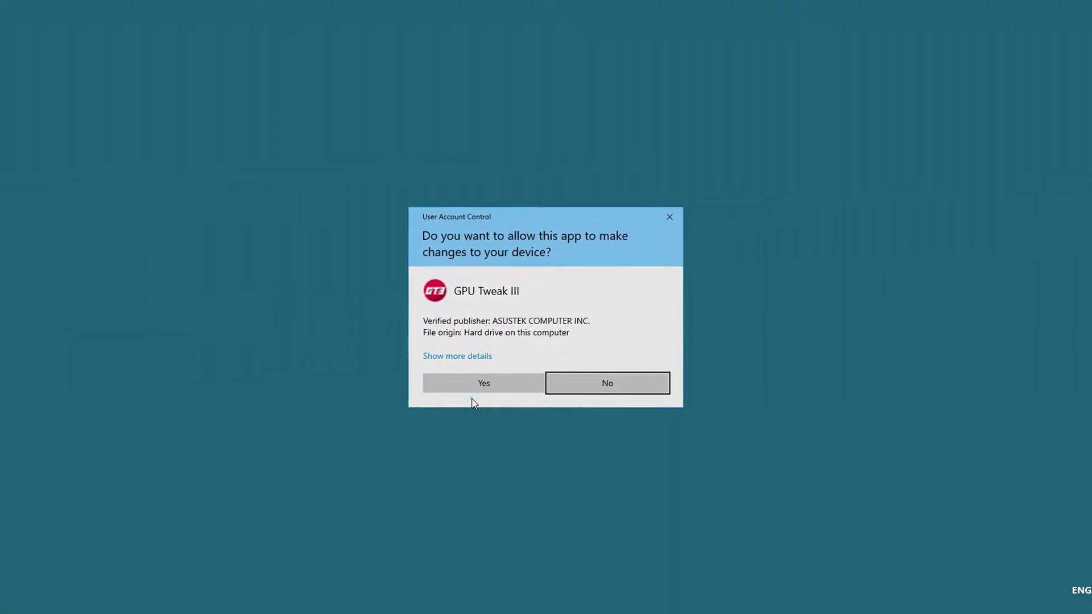
left_click(488, 390)
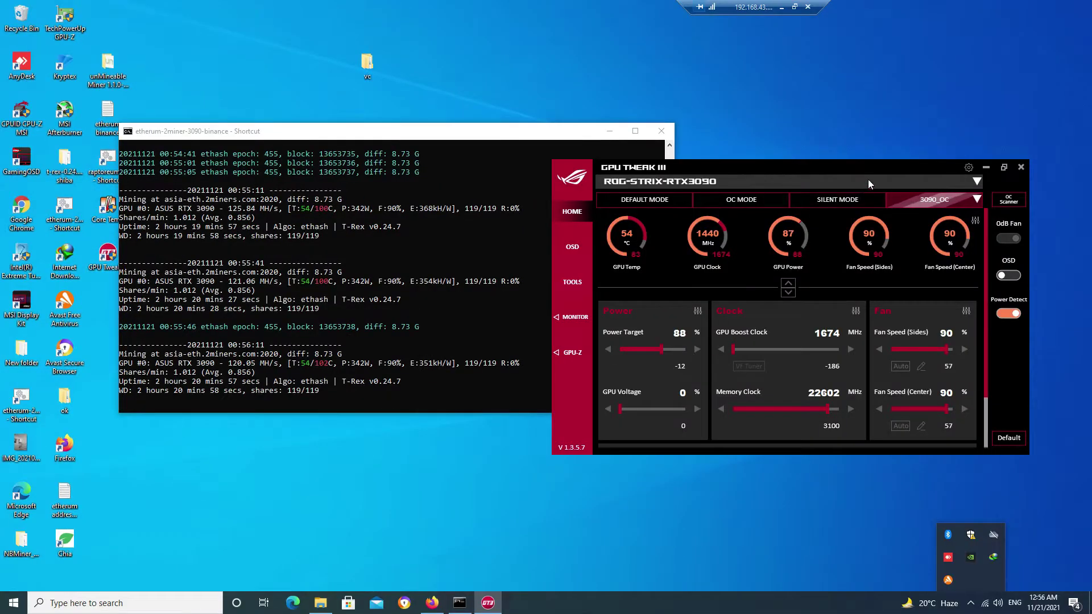
left_click_drag(883, 166, 882, 145)
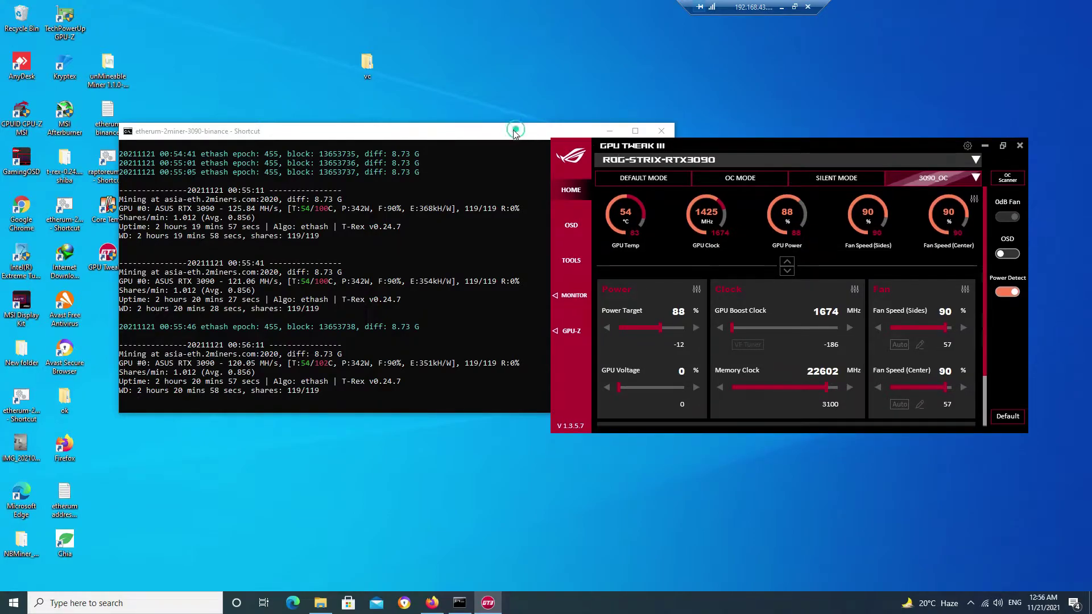
left_click_drag(505, 136, 447, 147)
left_click(728, 144)
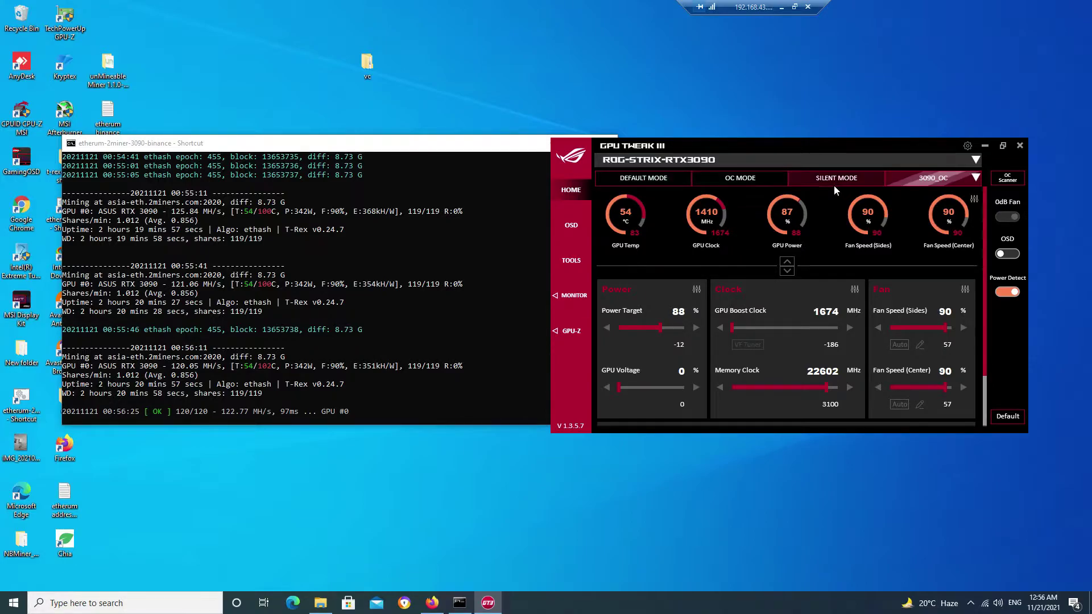
- Switch the card to Default Mode: 100% power target, 1860 MHz boost, 19502 MHz memory
left_click(974, 178)
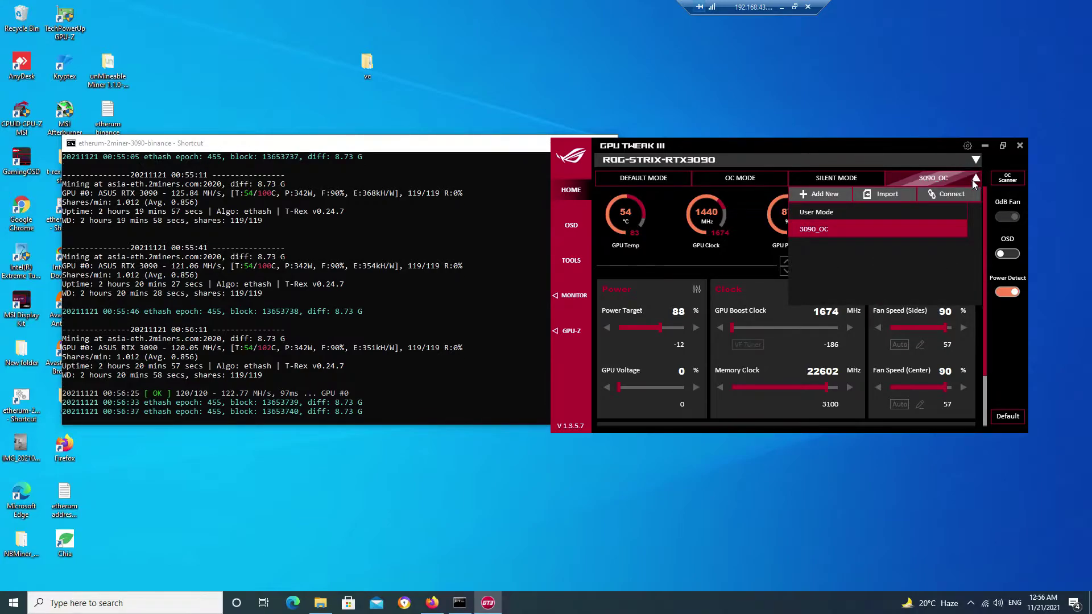
left_click(971, 180)
left_click(661, 180)
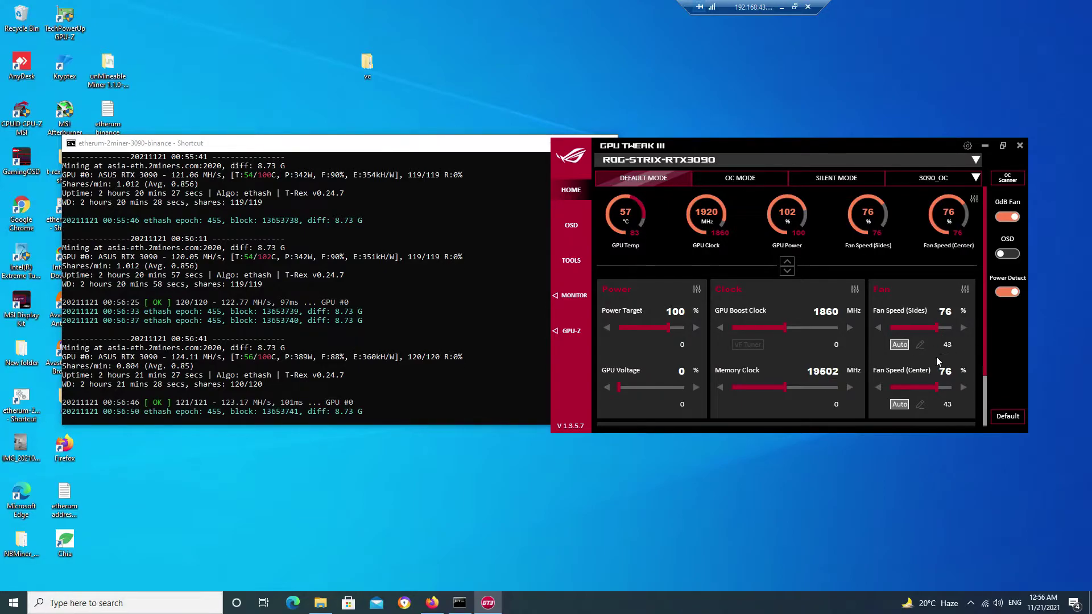
left_click(748, 180)
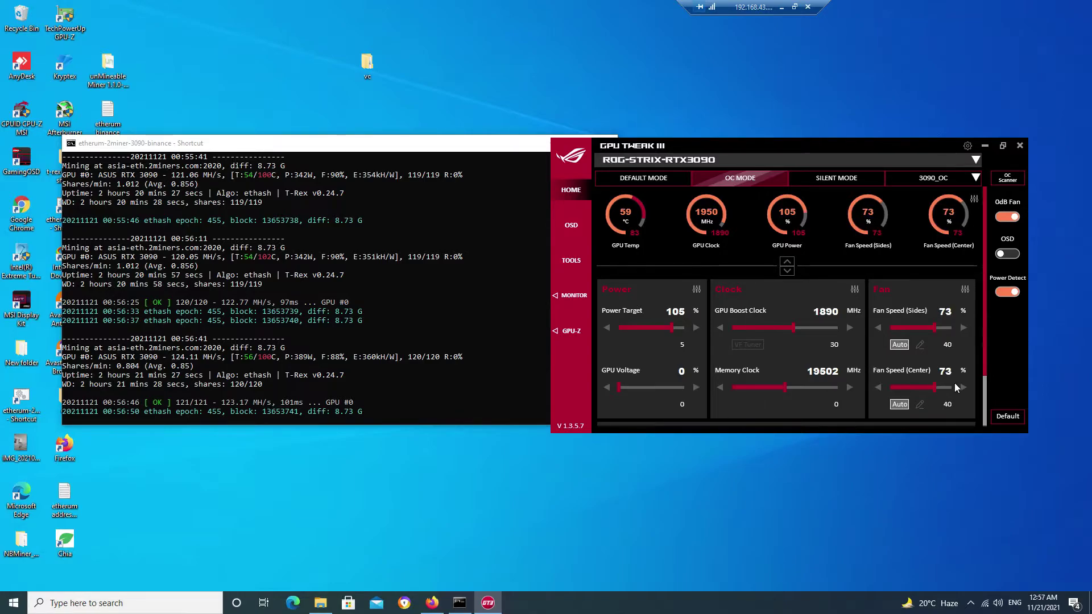
left_click(655, 178)
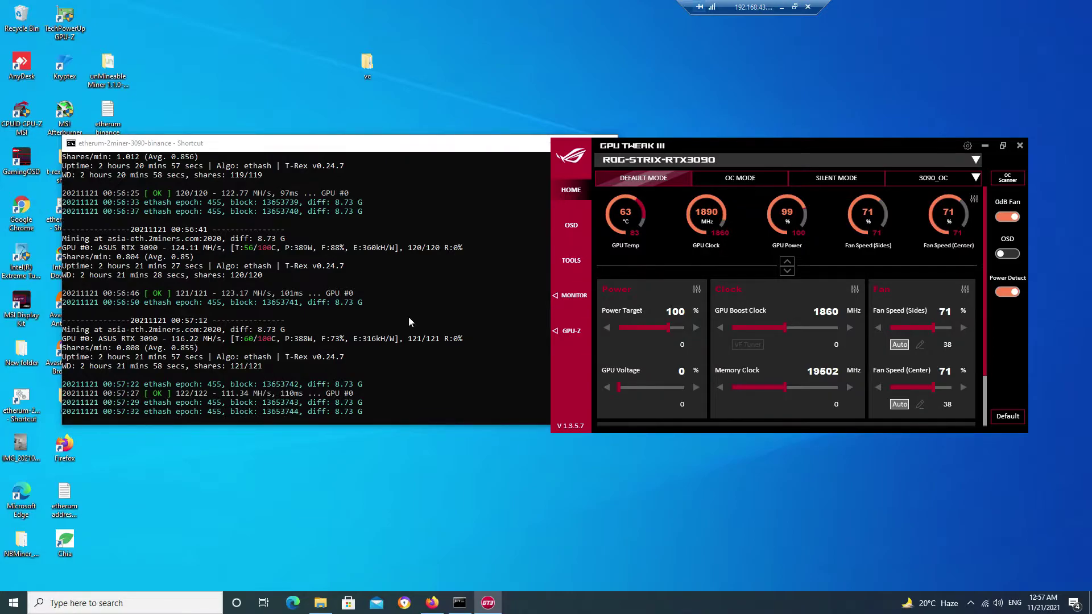
- Apply the saved 3090_OC profile: 88% power target, −186 boost offset, 22602 MHz memory, 90% fans
left_click(975, 178)
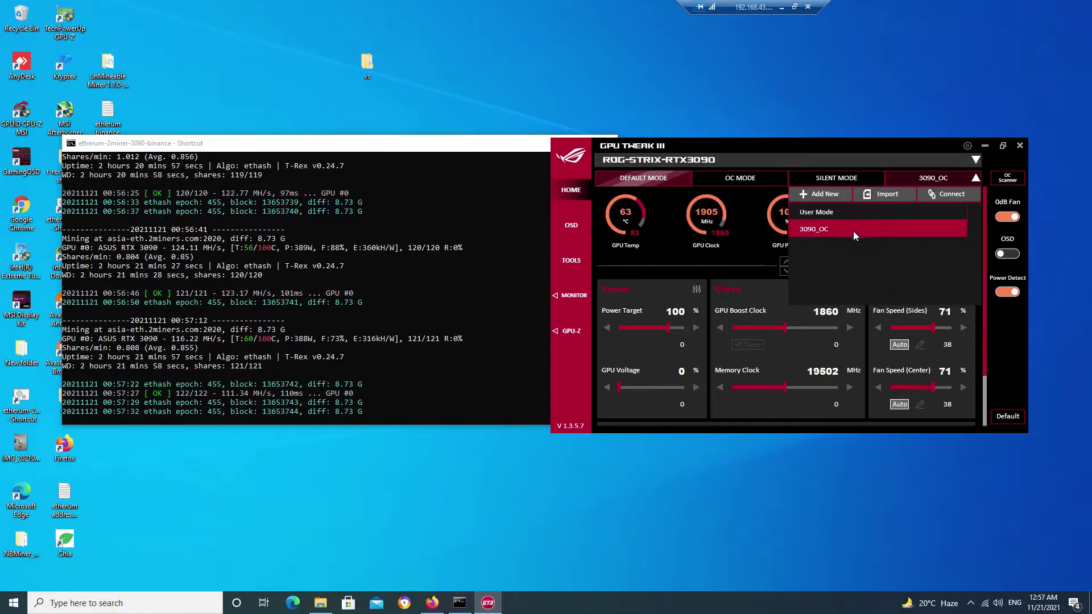
mouse_move(854, 231)
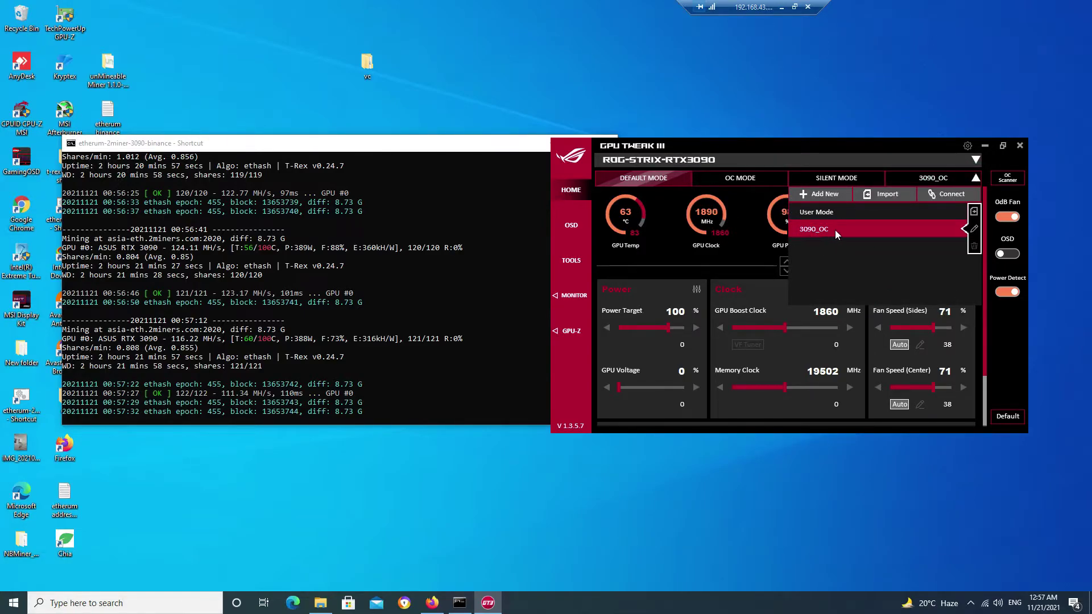
left_click(835, 230)
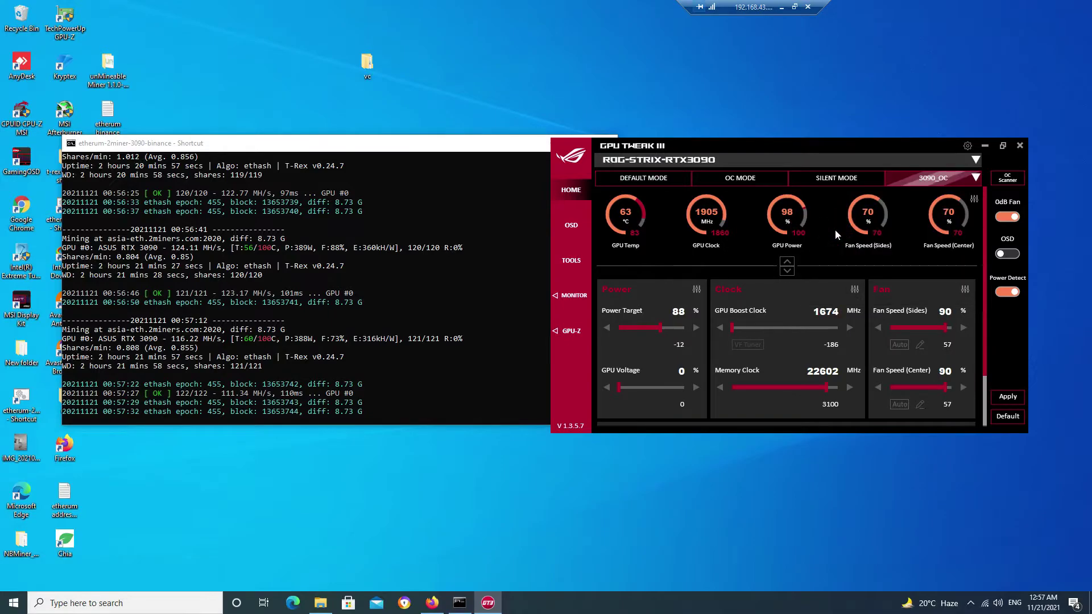
- Start adding a new User Mode 1 profile, then cancel it
left_click(975, 178)
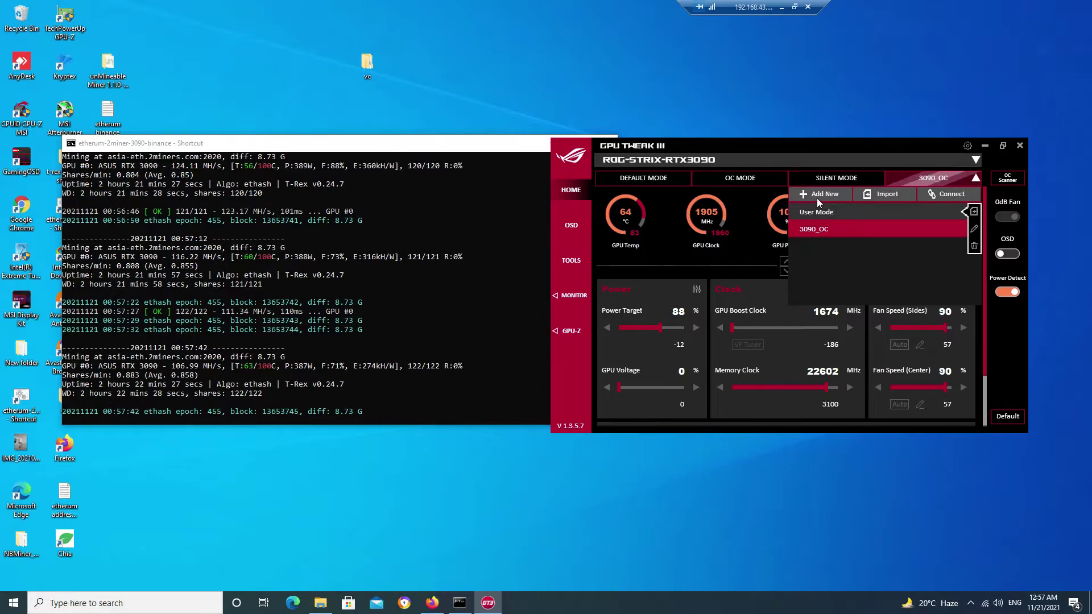
left_click(816, 198)
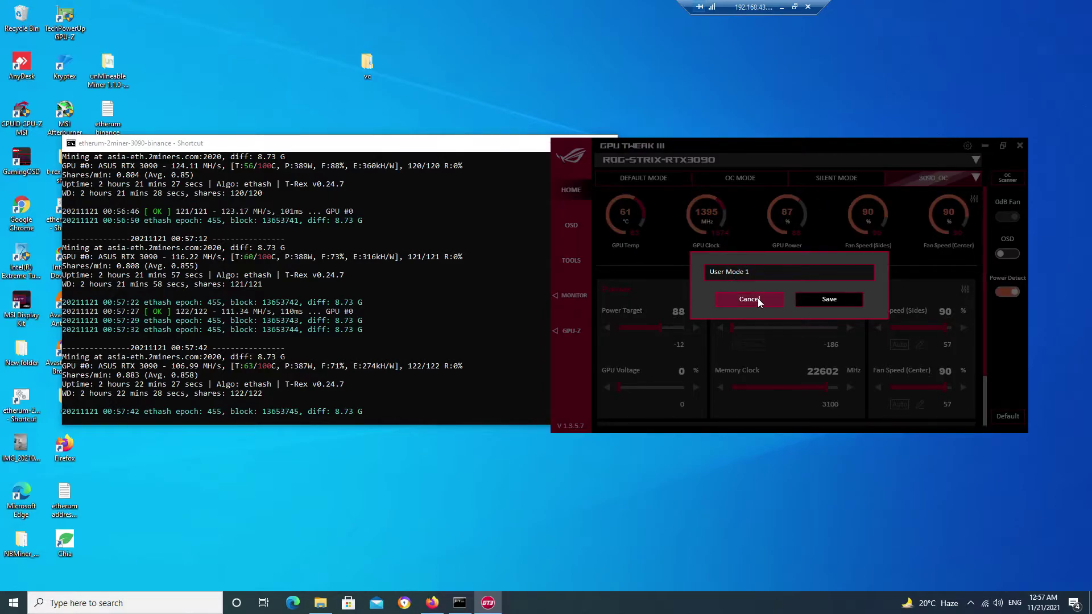
left_click(757, 299)
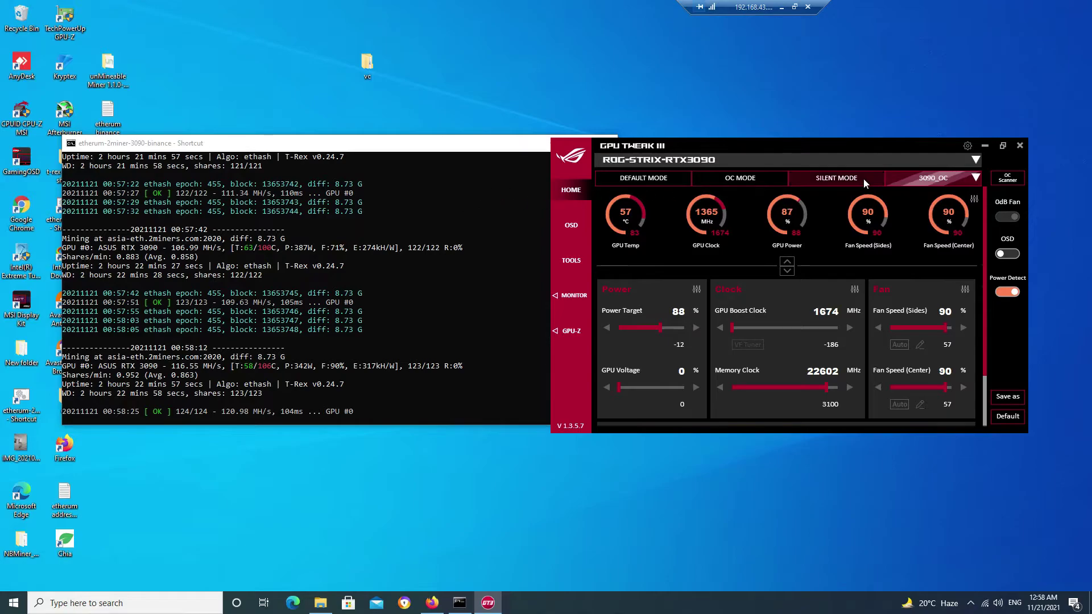
- Reselect 3090_OC and rearrange the miner console and GPU Tweak III to watch the hashrate near 126.5 MH/s
left_click(916, 181)
left_click(471, 146)
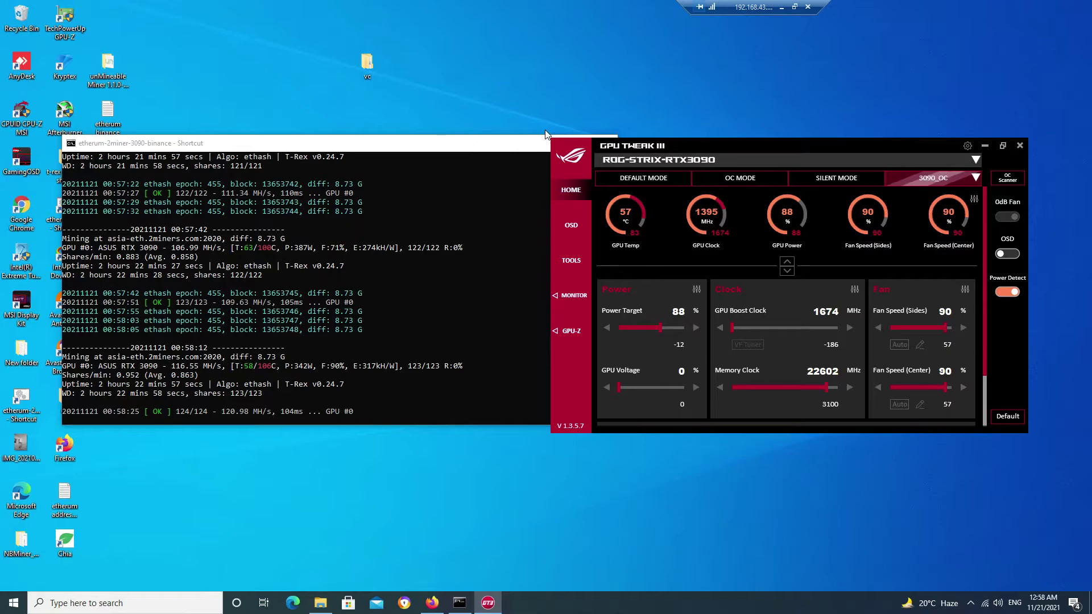
left_click_drag(503, 147, 577, 129)
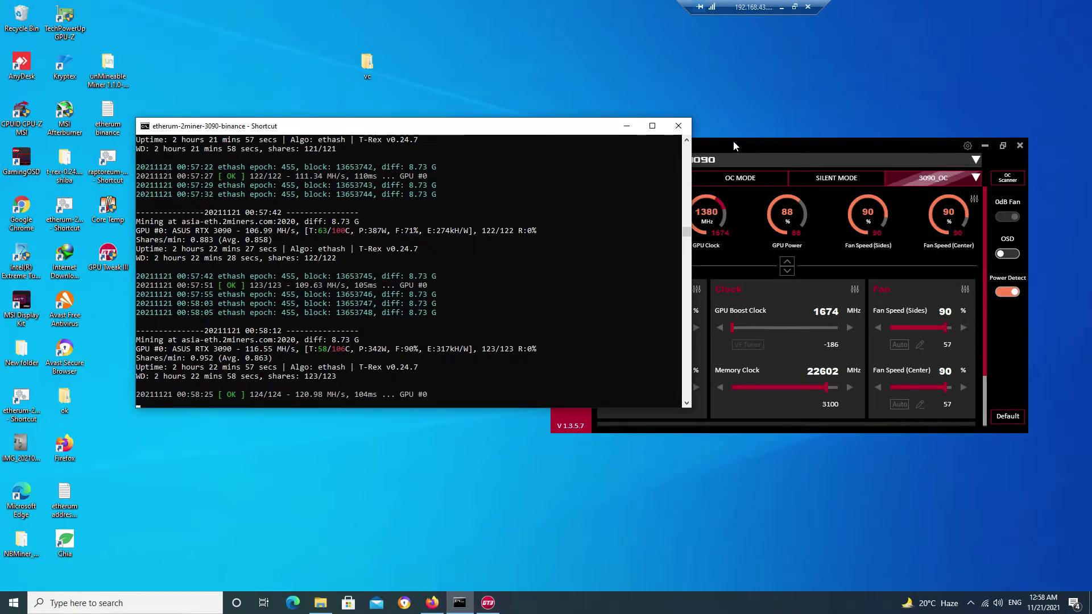
left_click_drag(732, 141, 772, 123)
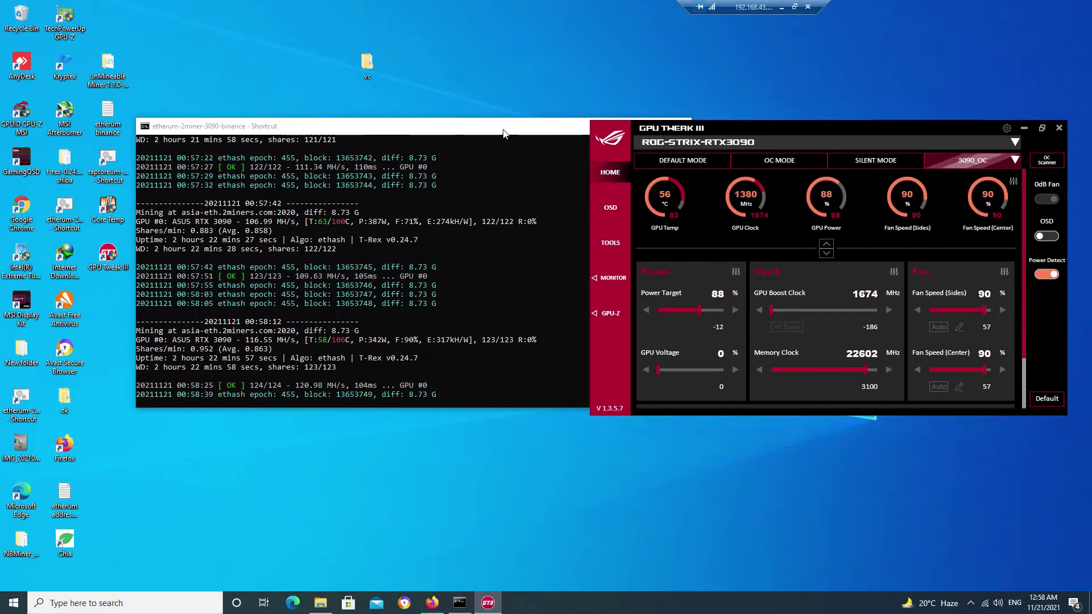
left_click_drag(503, 131, 479, 134)
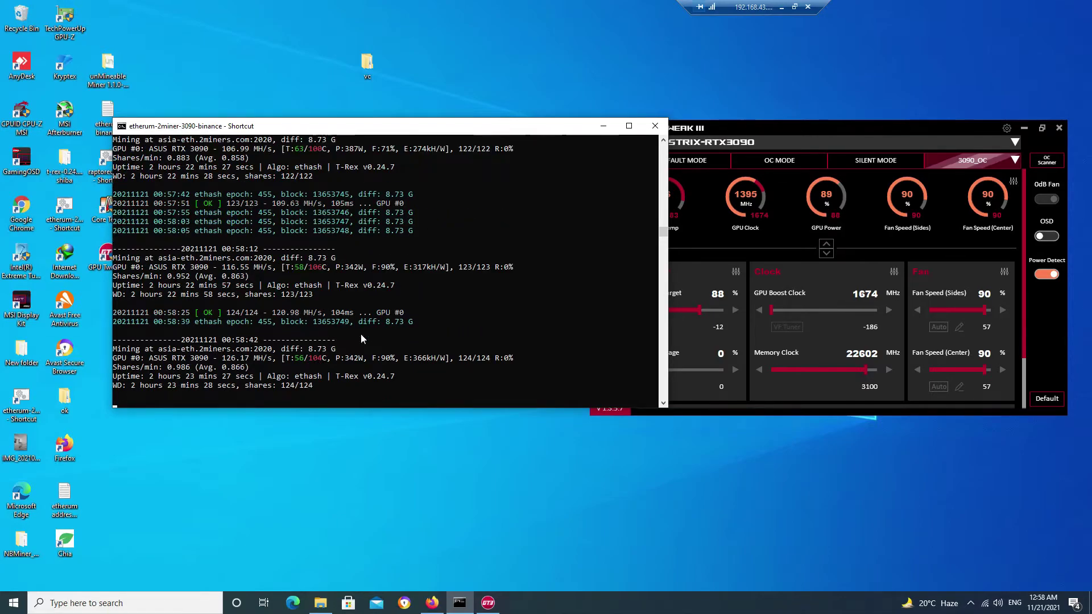
left_click(436, 375)
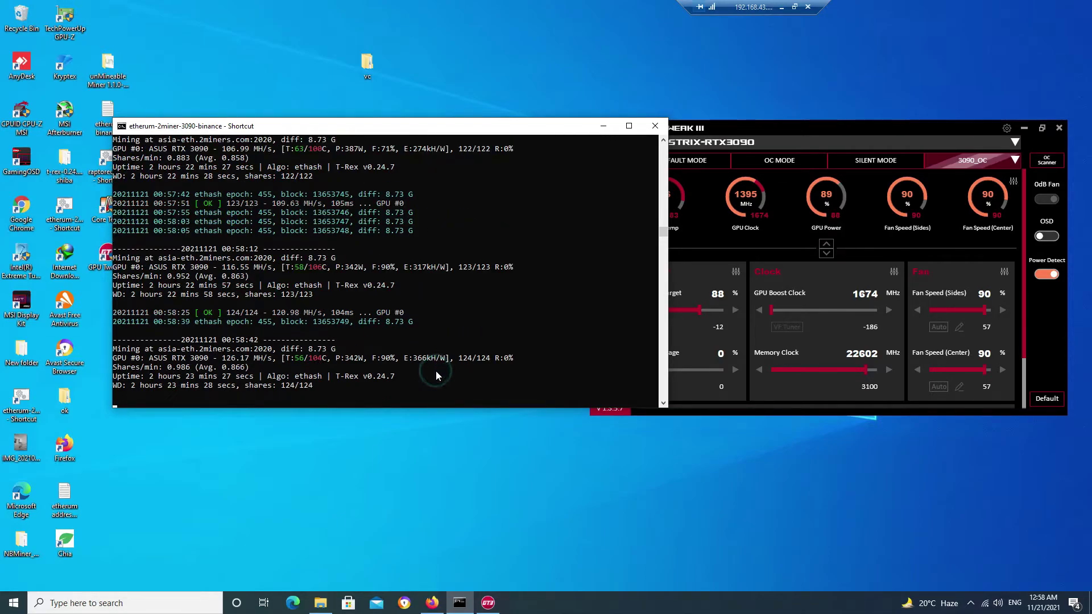
left_click(780, 129)
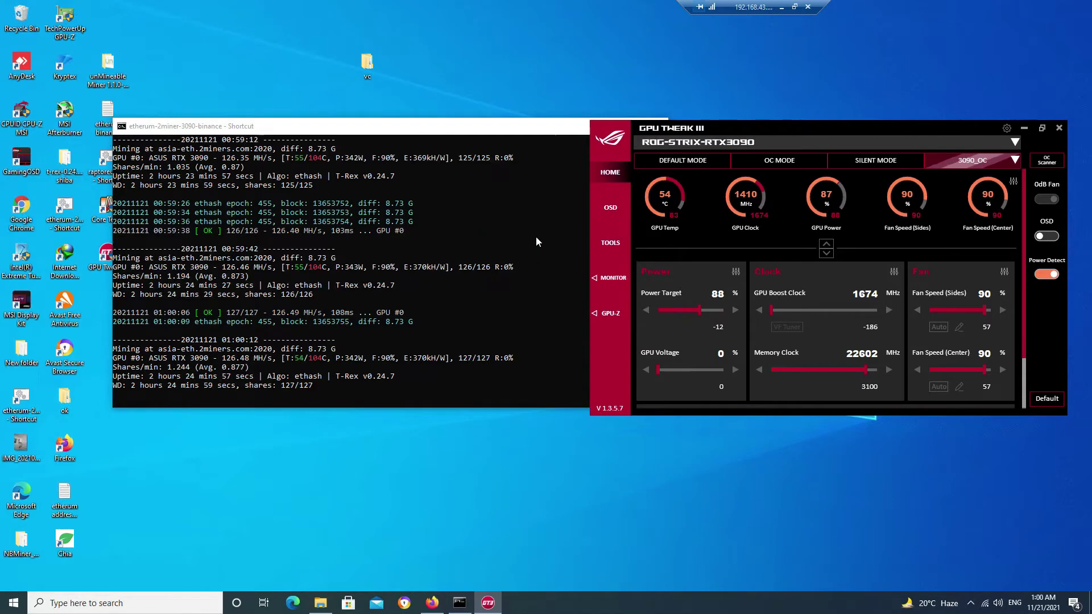
- Check the miner holding 126.46 MH/s with 127/127 shares, then bring GPU Tweak III forward
left_click(529, 127)
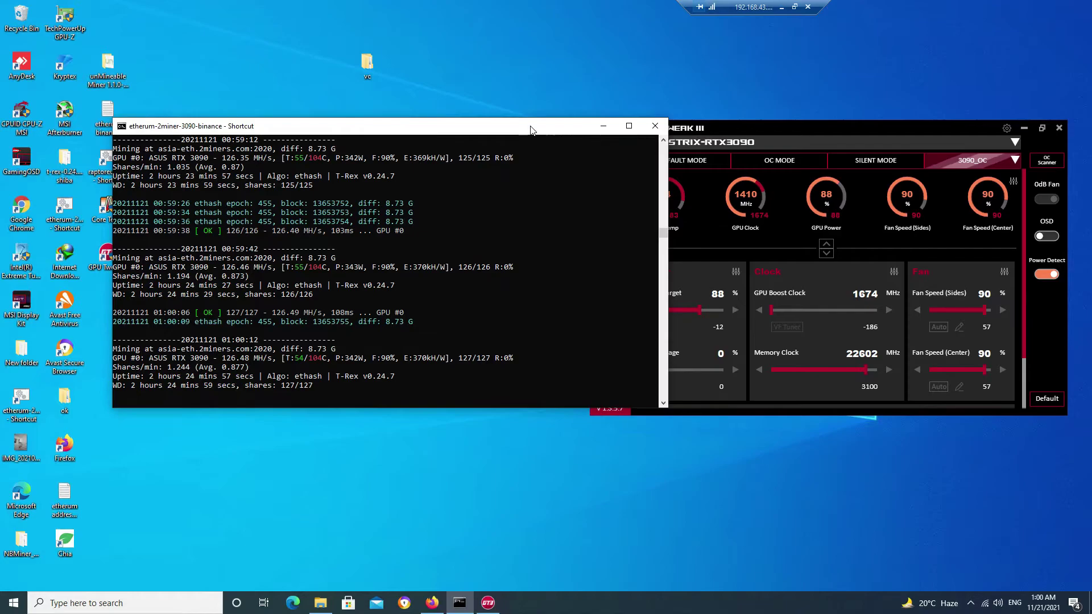
left_click(754, 127)
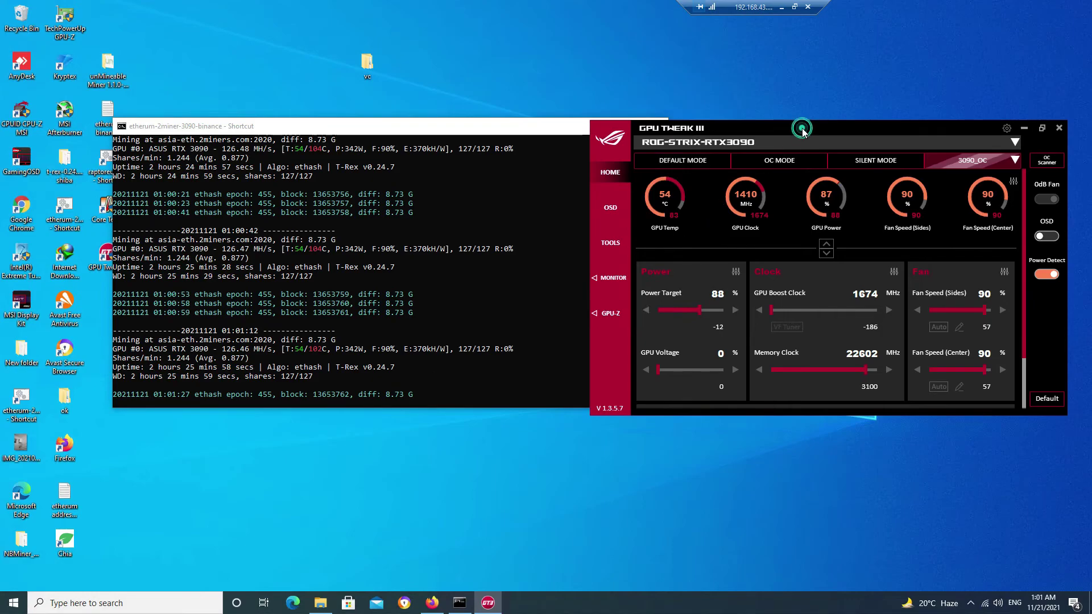
- Nudge the GPU Tweak III window slightly up and to the right
left_click_drag(802, 132, 815, 124)
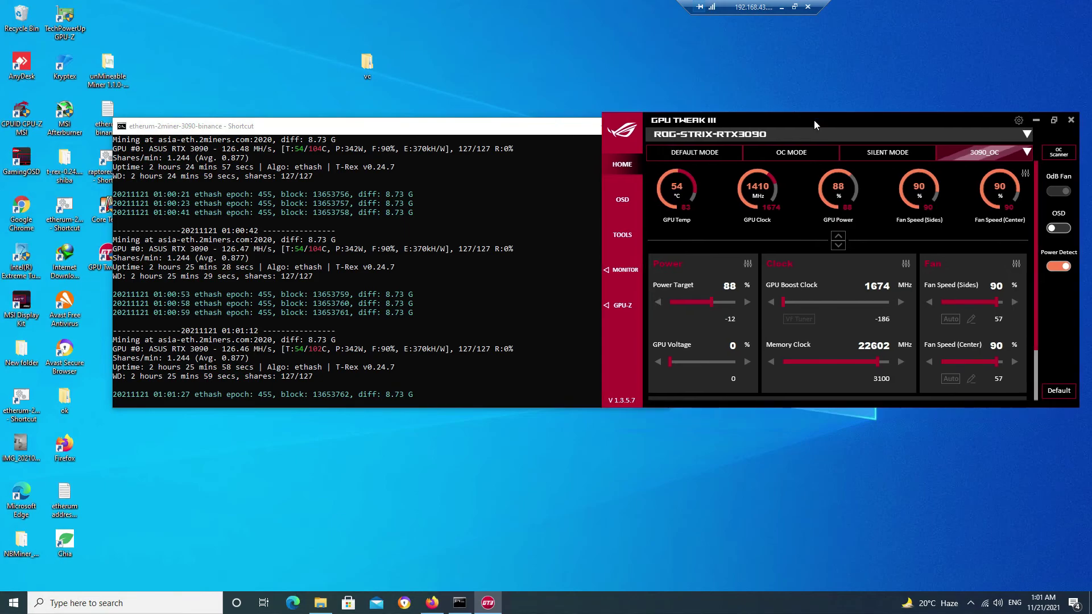